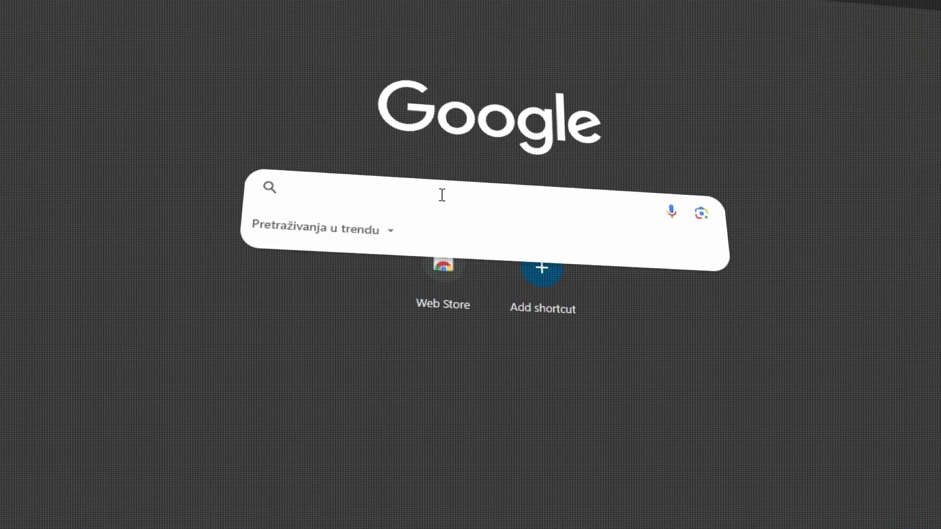
Search Google for 'Davinci Resolve 19' in a new Chrome tab.
type("Davin")
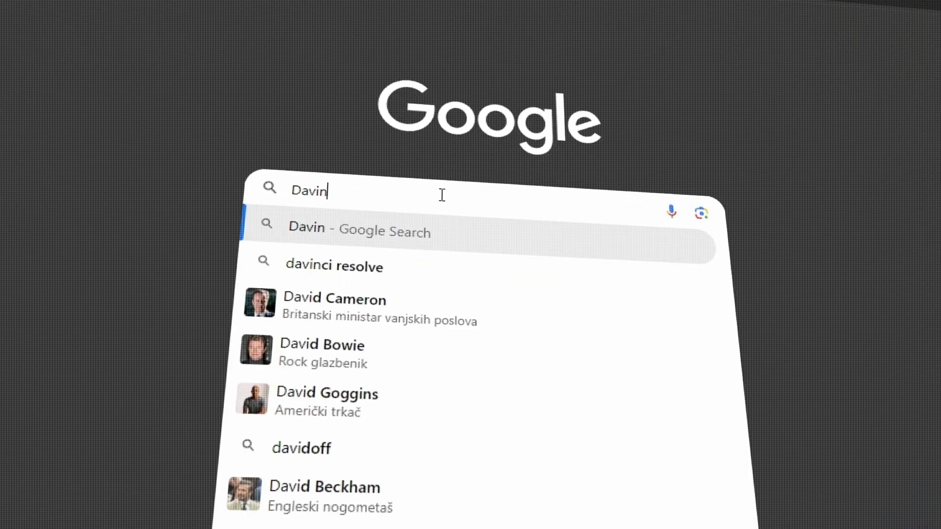
type("ci Resolve ")
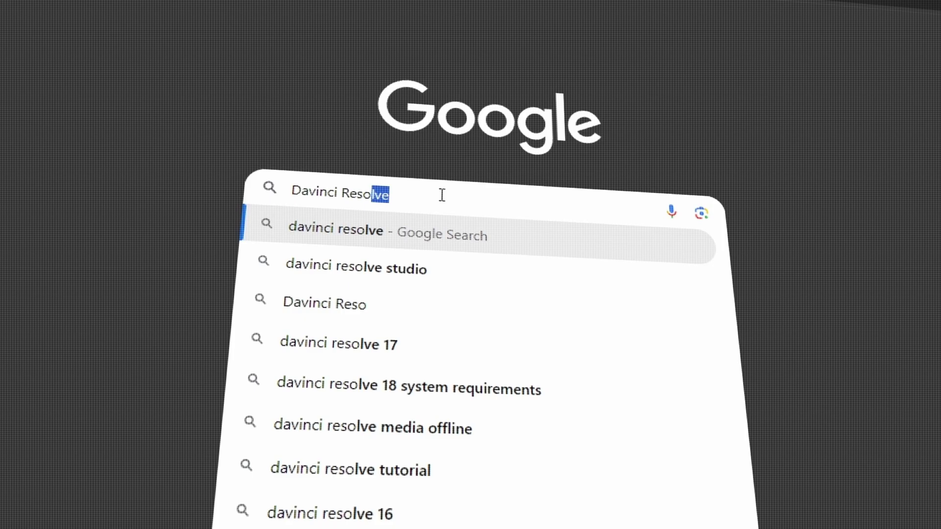
type("19")
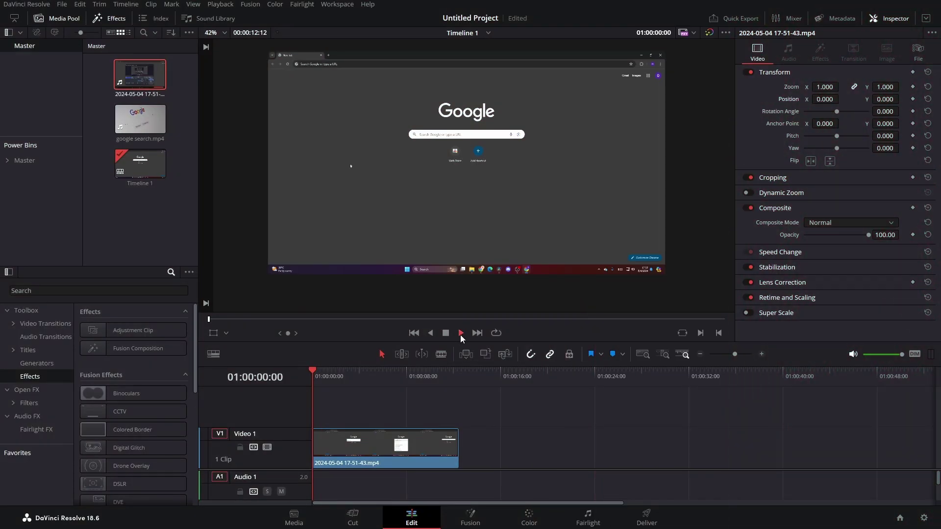
Preview the timeline clip, then stop and return the playhead to the start.
left_click(461, 333)
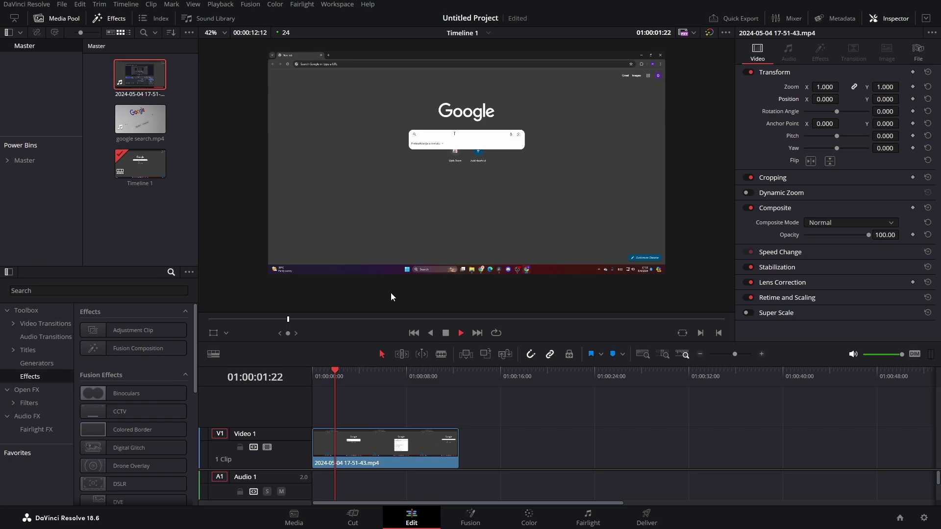
left_click(447, 335)
left_click_drag(380, 379, 312, 377)
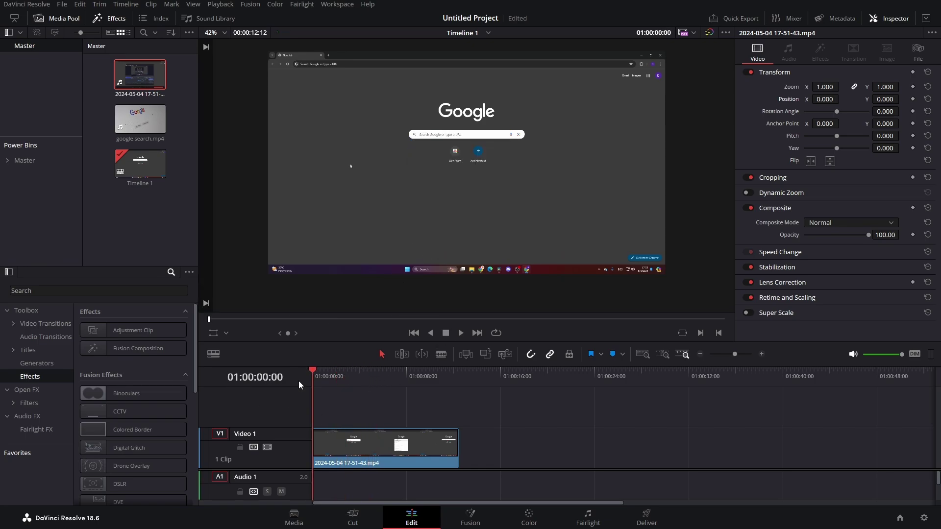
Find Scanlines in Open FX by searching 'sc' and apply it to the V1 clip.
left_click(34, 395)
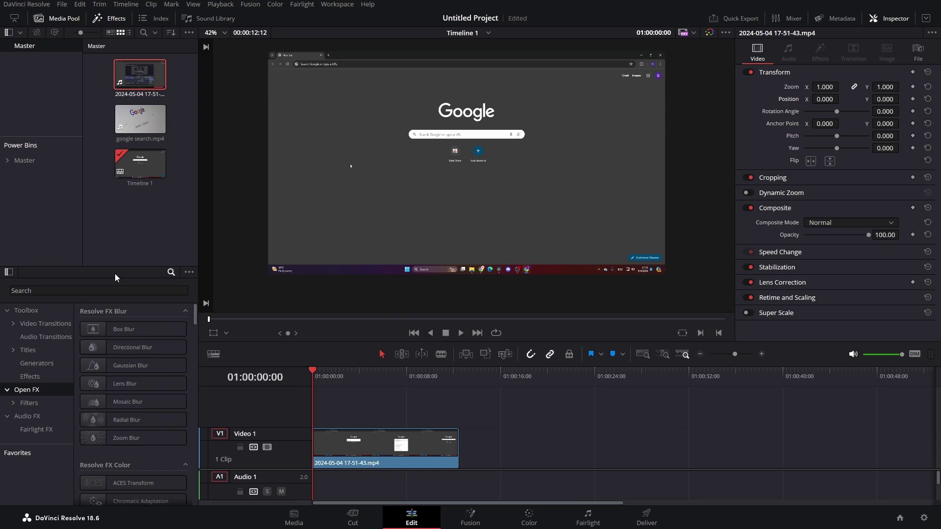
left_click(113, 290)
type("sc")
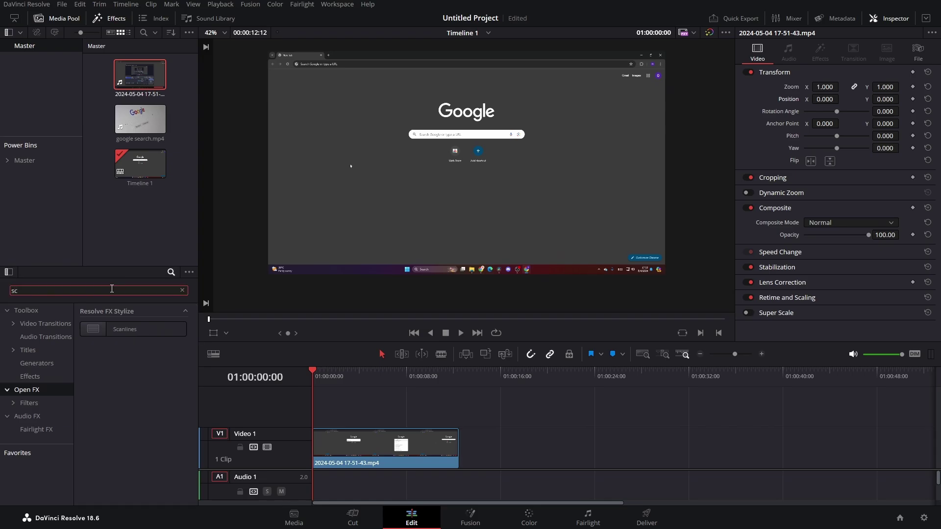
left_click_drag(132, 332, 358, 447)
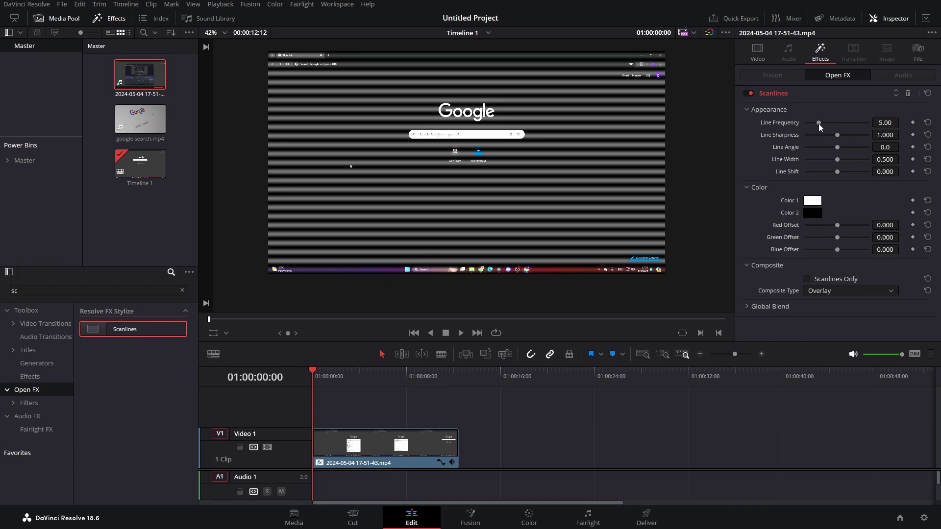
Raise the Scanlines Line Frequency to 16.47 for finer lines.
left_click_drag(819, 124, 857, 127)
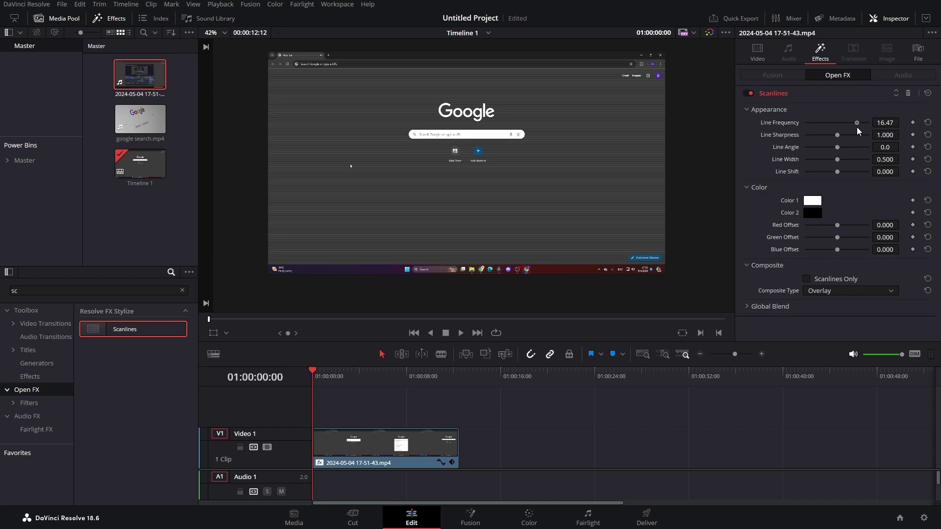
scroll(466, 163, "up", 5)
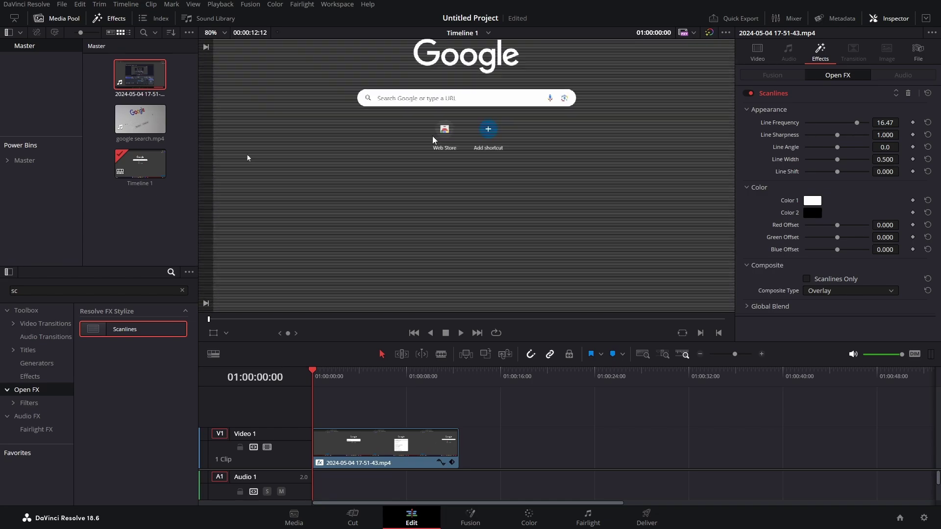
scroll(438, 126, "down", 3)
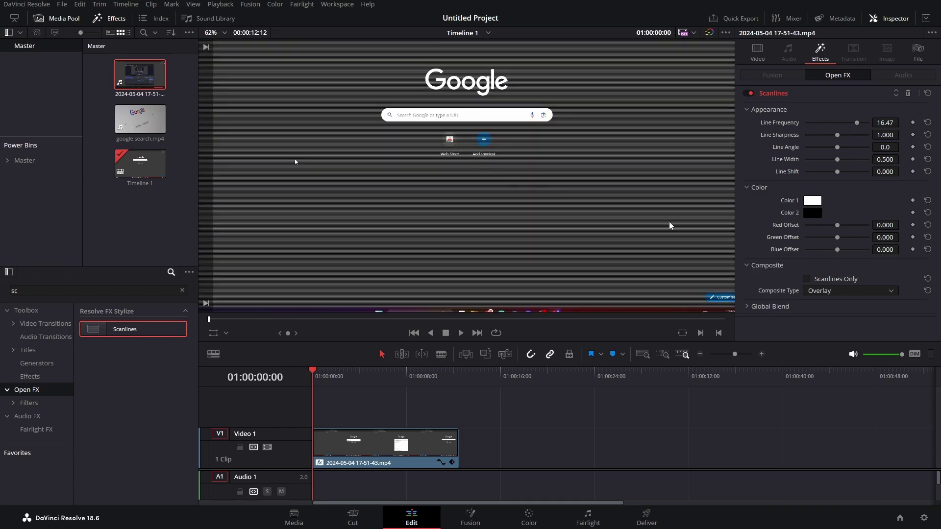
Max the Red, Green and Blue Offsets at 1.000 and lower Global Blend to 0.155.
left_click_drag(839, 227, 907, 248)
left_click_drag(838, 250, 892, 250)
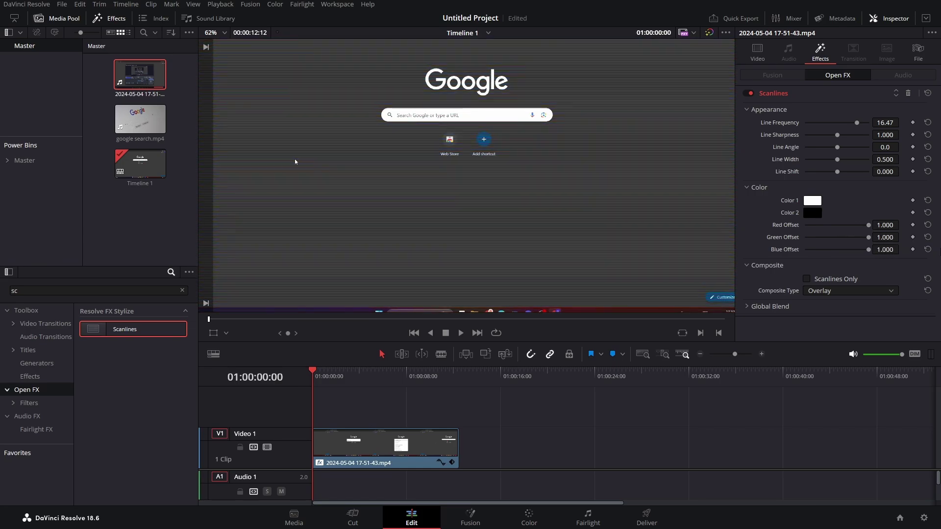
left_click(791, 306)
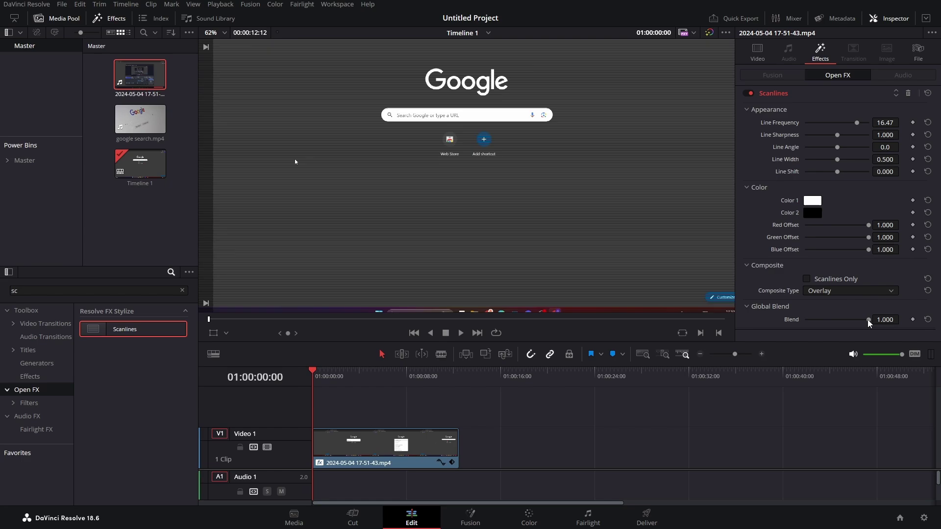
left_click_drag(868, 322, 816, 330)
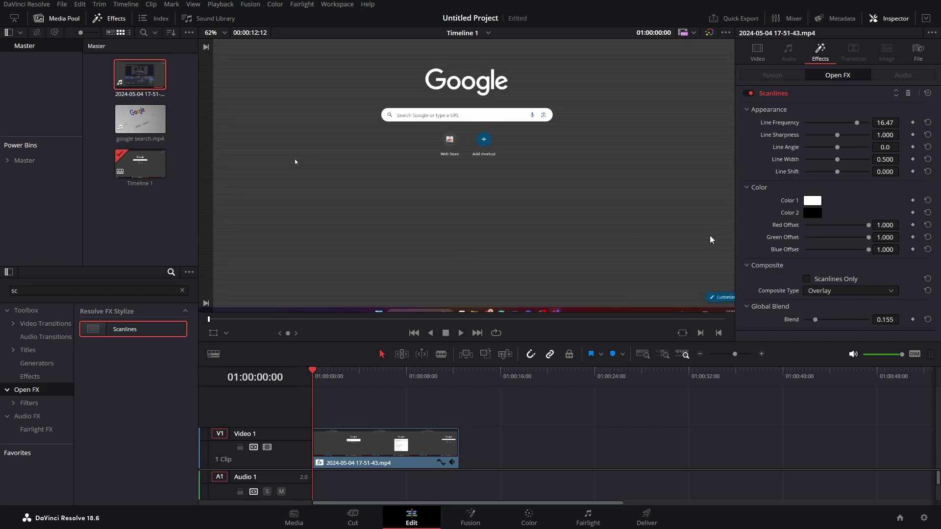
scroll(454, 150, "down", 1)
scroll(303, 162, "down", 2)
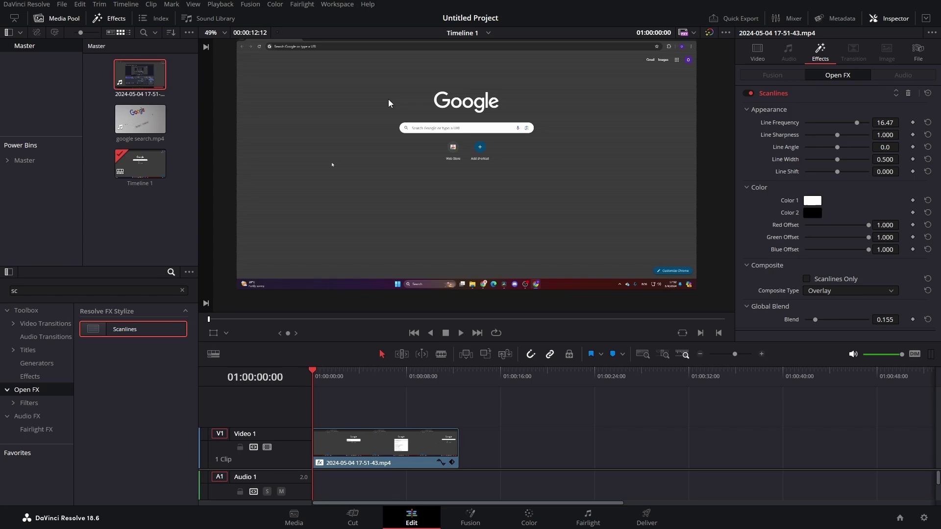
Add a second Scanlines effect with Line Frequency 14.40 and Line Angle 90.
left_click_drag(126, 332, 366, 446)
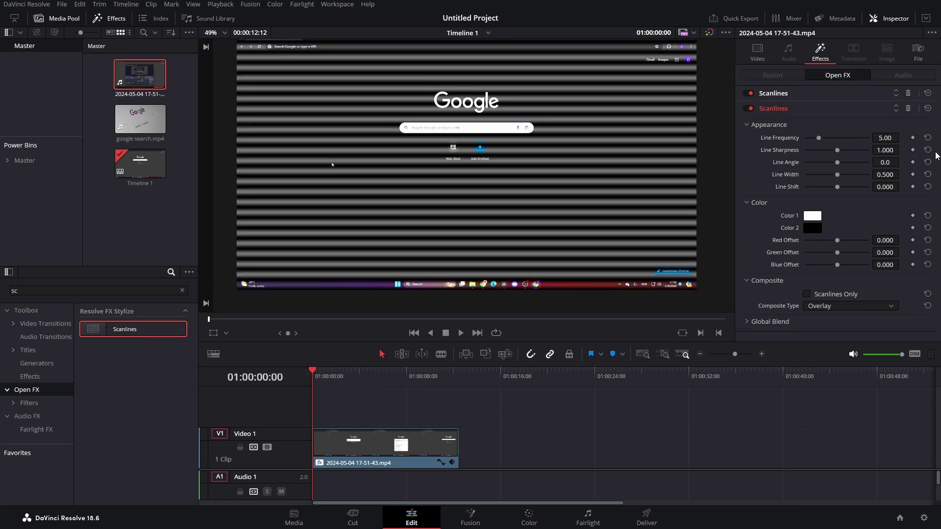
left_click_drag(845, 140, 939, 148)
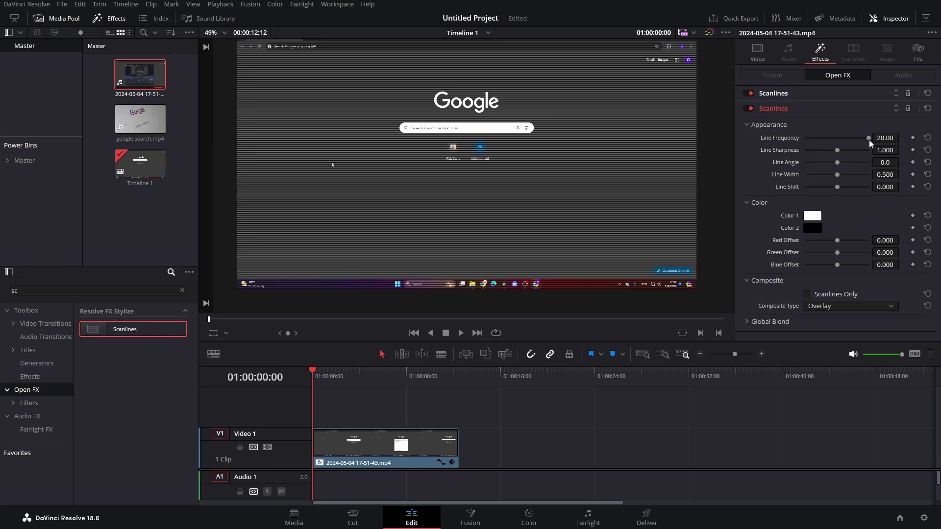
left_click_drag(869, 140, 848, 142)
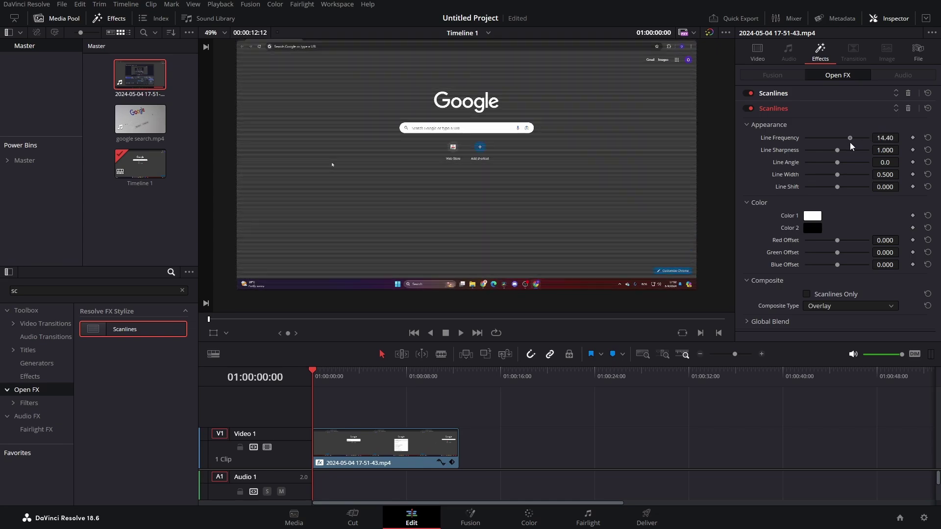
left_click(891, 164)
type("90")
key("Return")
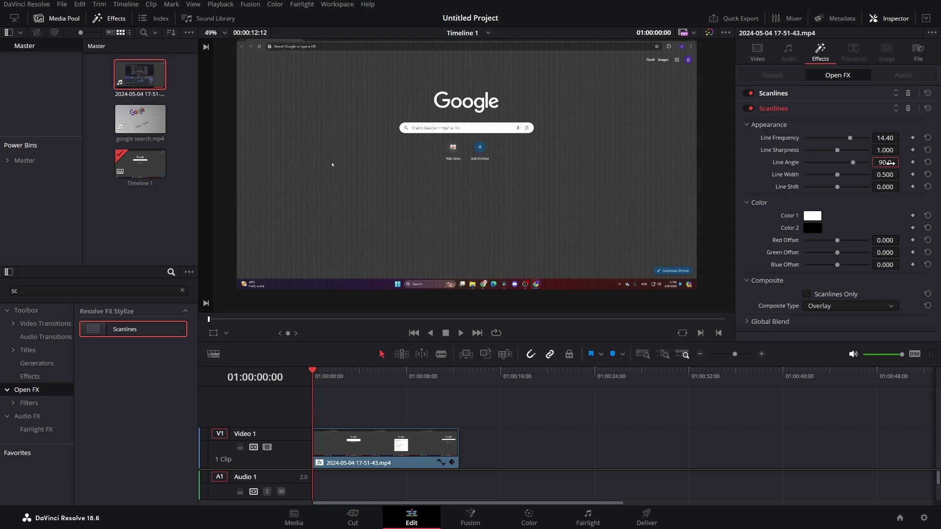
Max the second effect's offsets at 1.000 and lower its Blend to 0.178.
left_click_drag(840, 238, 878, 268)
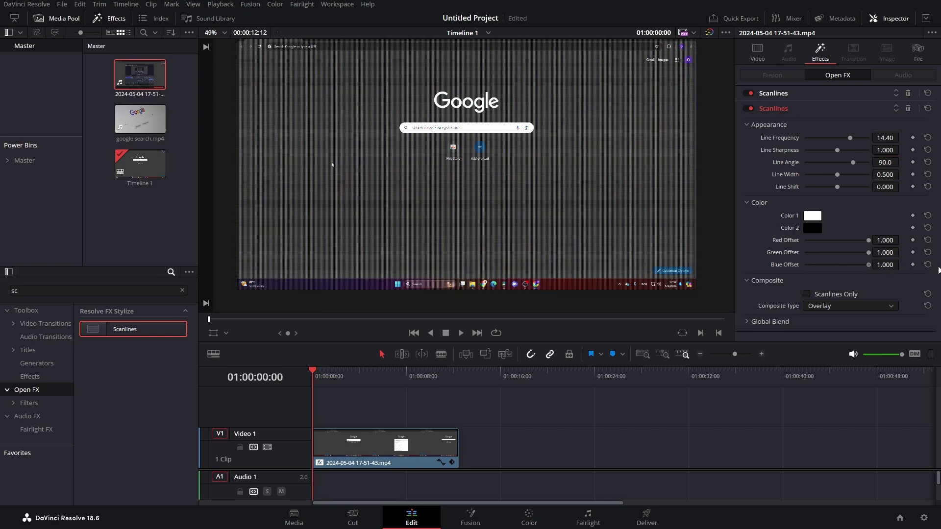
left_click(803, 320)
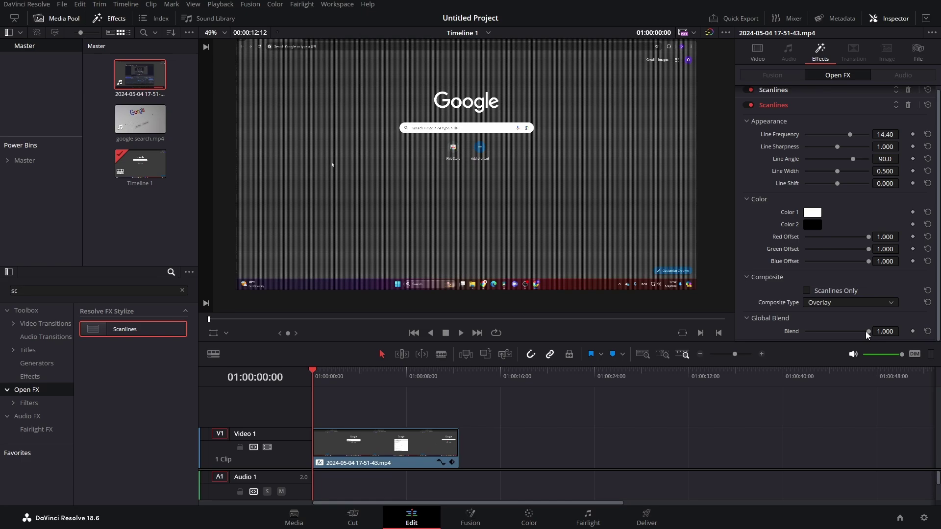
left_click_drag(867, 332, 817, 342)
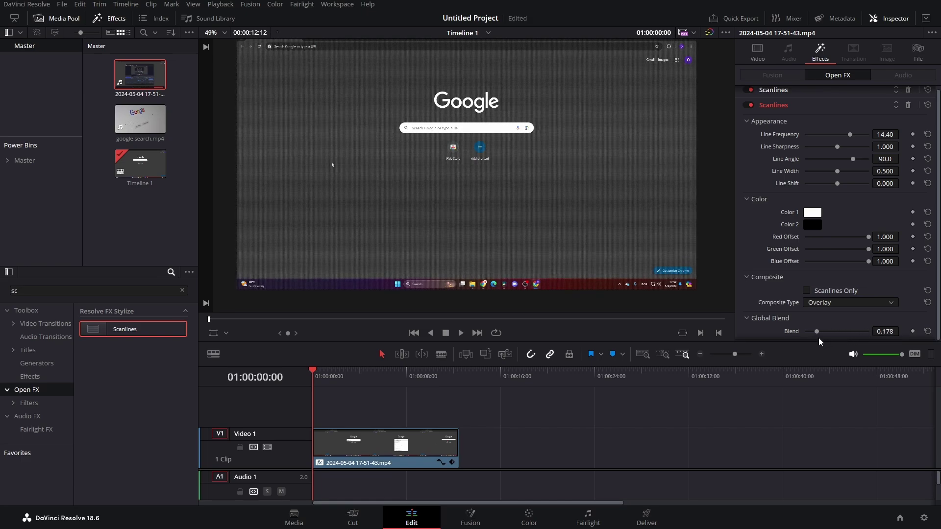
scroll(393, 138, "up", 6)
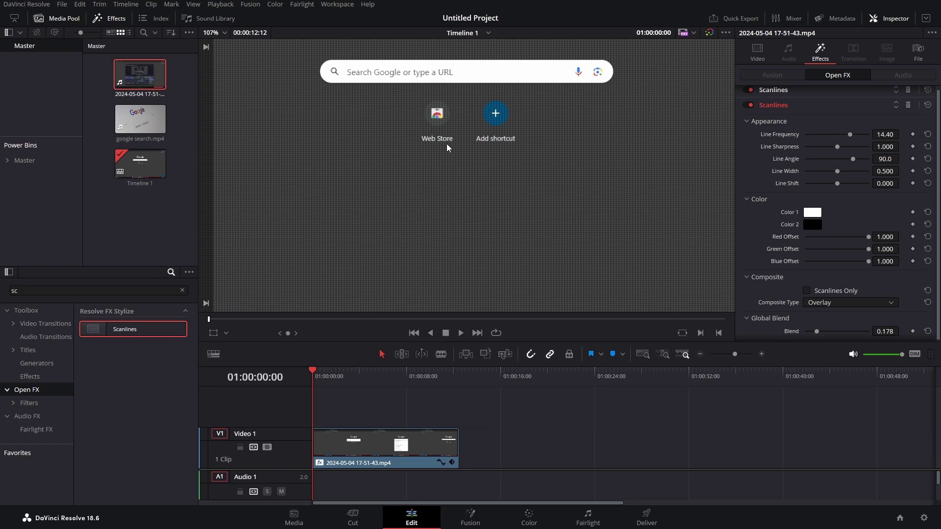
scroll(471, 142, "up", 1)
scroll(472, 120, "down", 5)
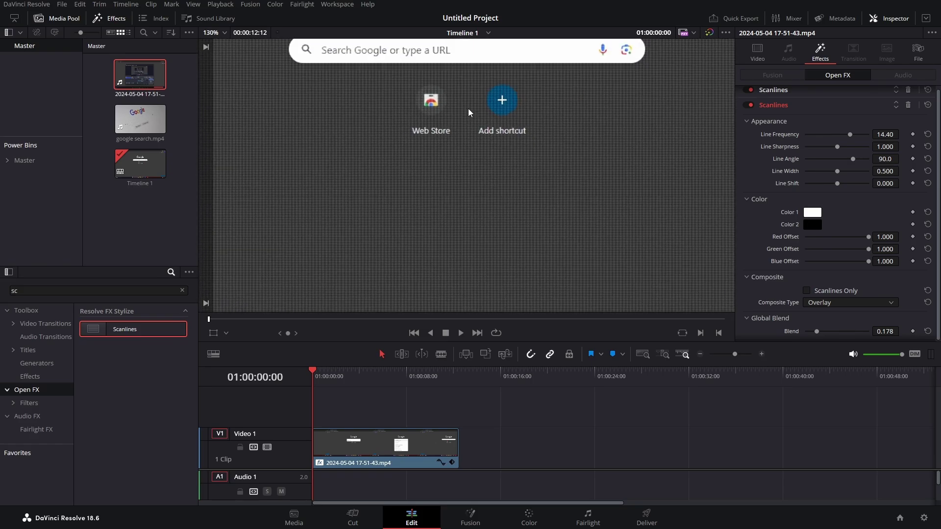
scroll(468, 124, "down", 3)
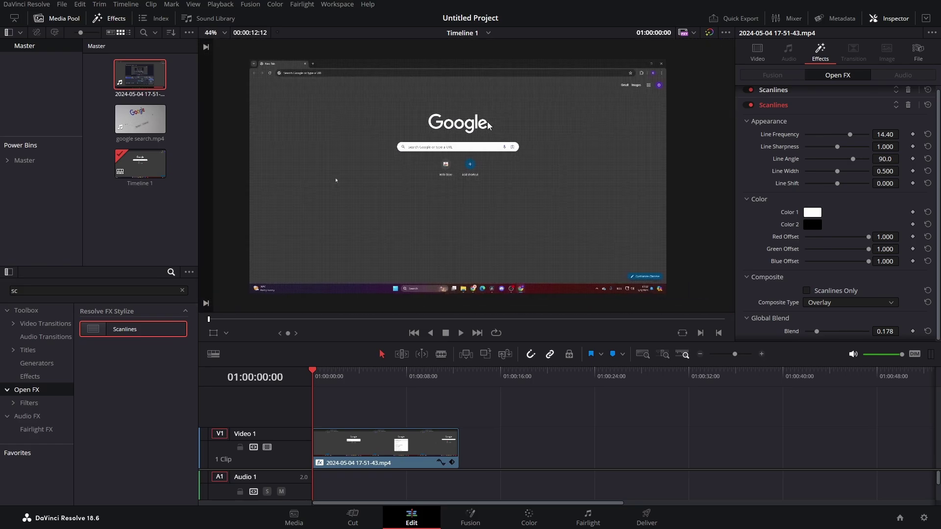
Search the Effects library for 'dve' and apply DVE to the V1 clip.
left_click(182, 290)
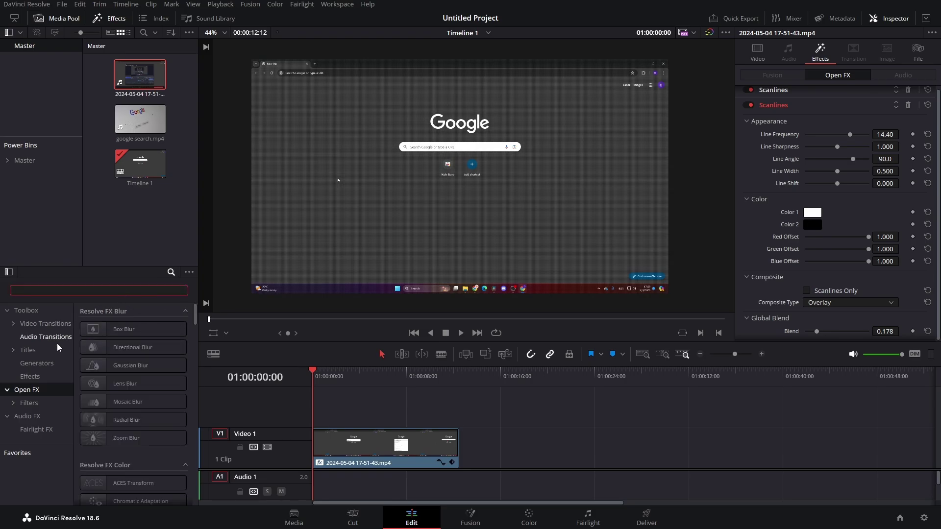
left_click(30, 376)
left_click(116, 292)
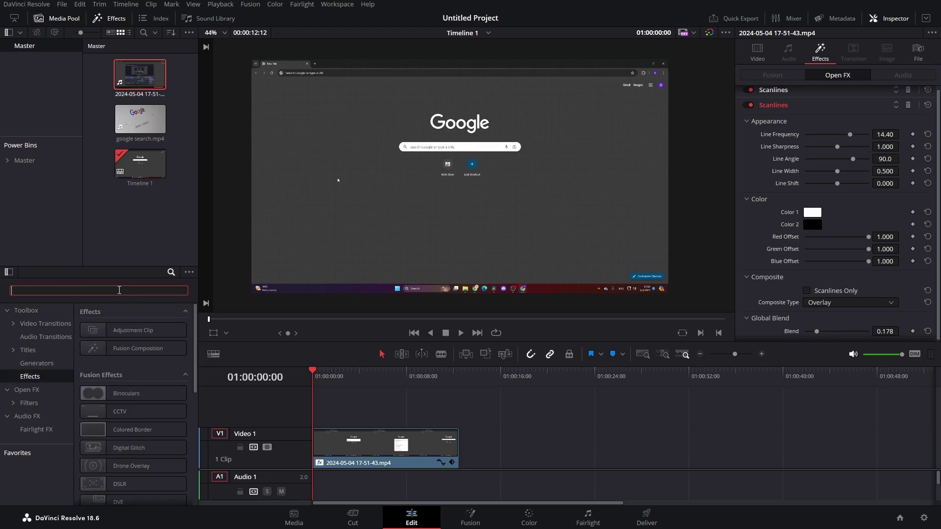
type("dve")
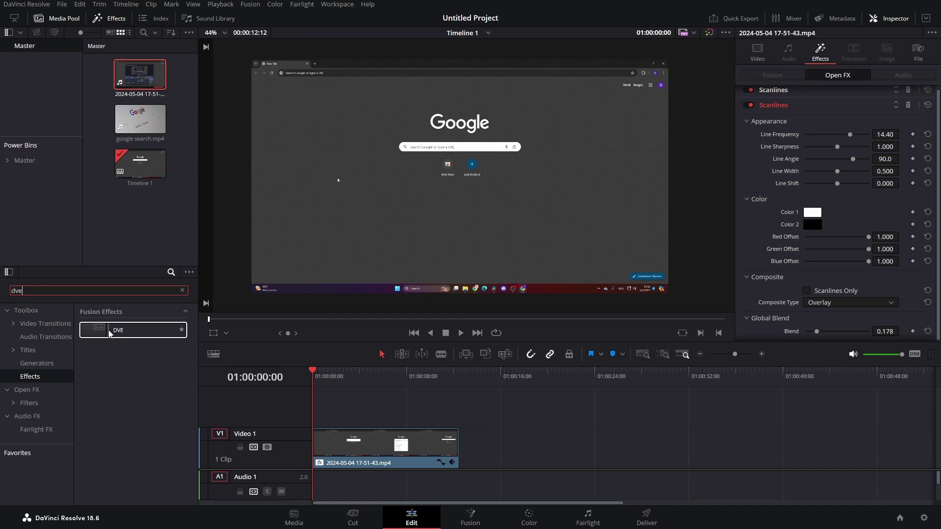
left_click_drag(110, 335, 359, 452)
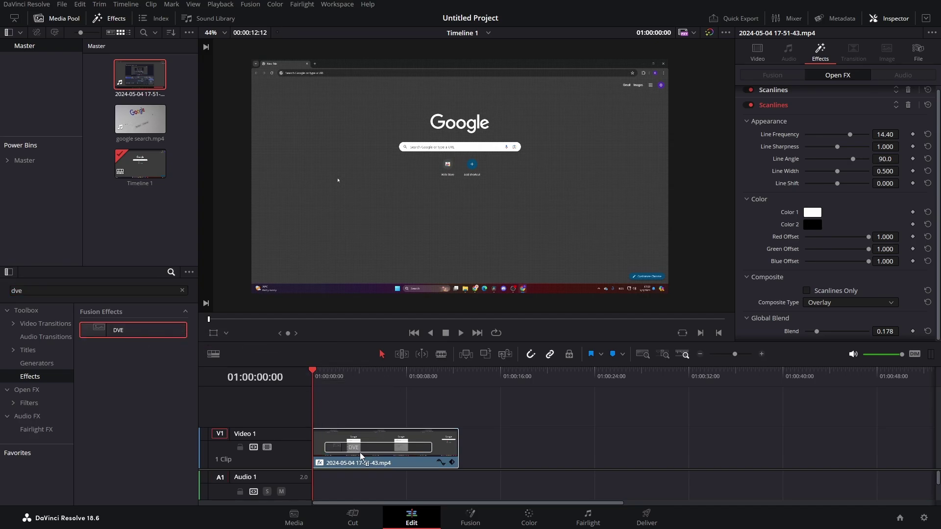
left_click_drag(360, 452, 359, 452)
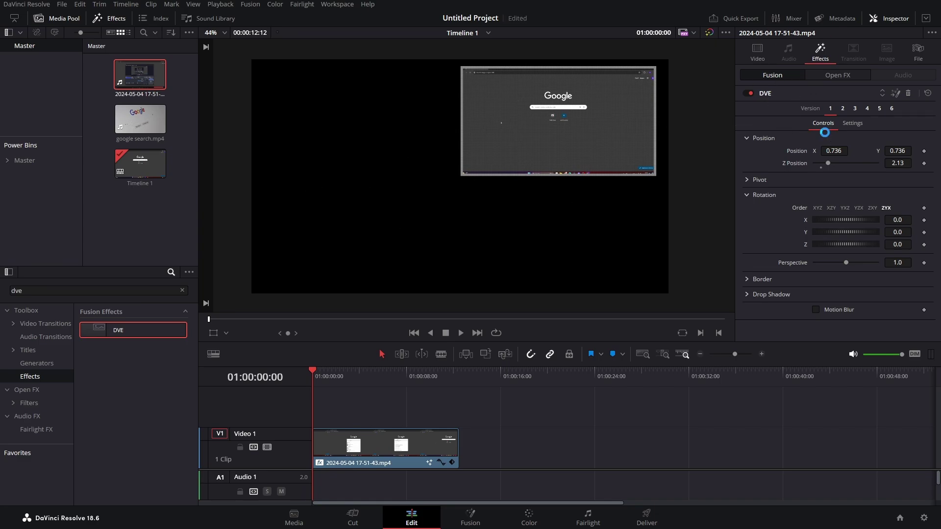
Compare DVE Versions 2–6, keep the tilted Version 6, and expand the Border settings.
left_click(844, 108)
left_click(853, 108)
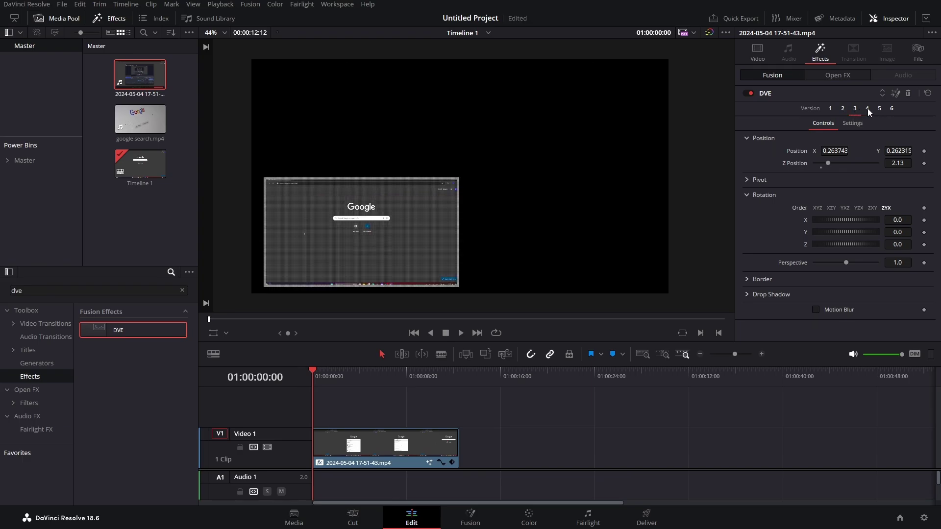
left_click(868, 109)
left_click(880, 109)
left_click(892, 109)
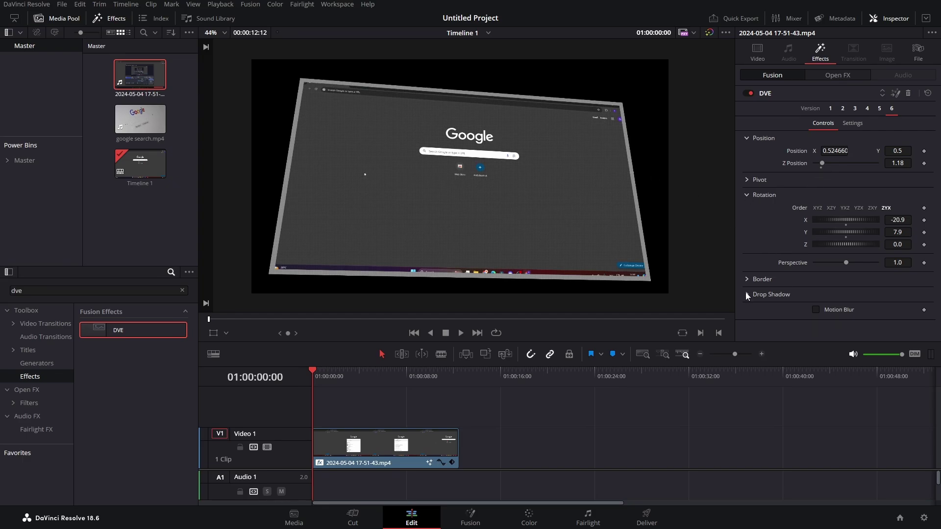
left_click(747, 279)
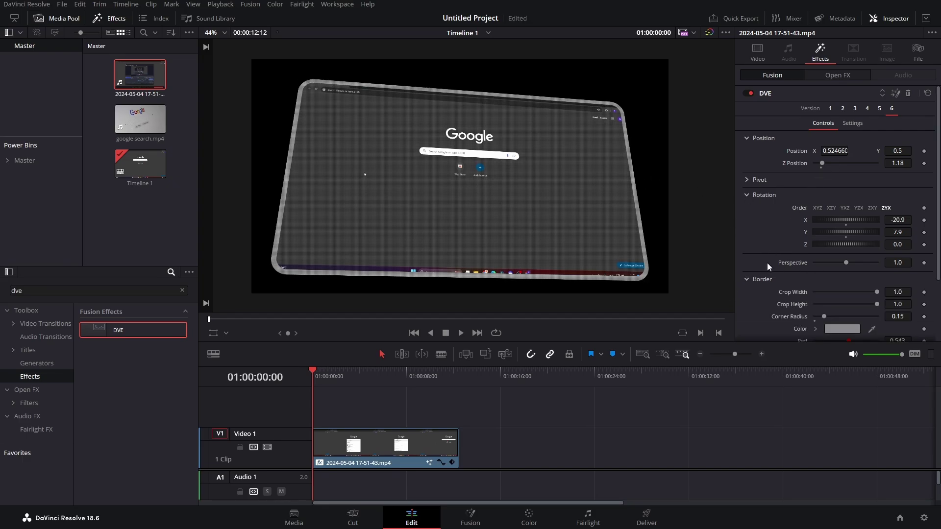
Set DVE Crop Height 0.913, Corner Radius 0.228 and Border Blend 0 to remove the grey border.
scroll(770, 260, "down", 3)
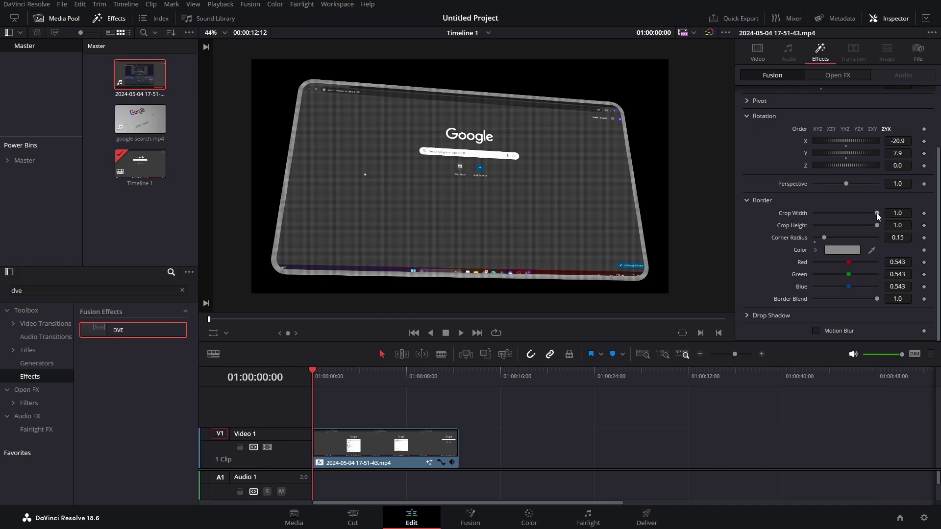
left_click_drag(877, 212, 872, 236)
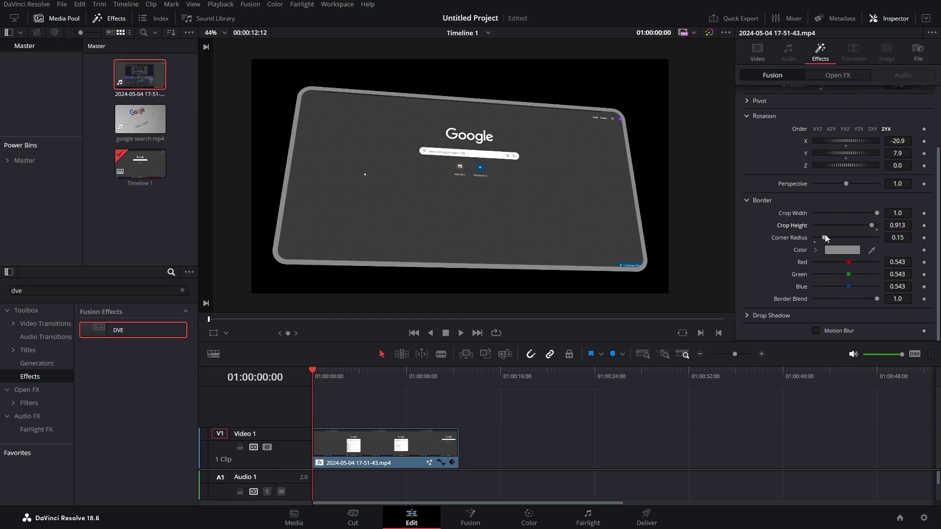
mouse_move(825, 237)
left_mouse_down()
mouse_move(877, 242)
mouse_move(787, 246)
mouse_move(828, 246)
left_mouse_up()
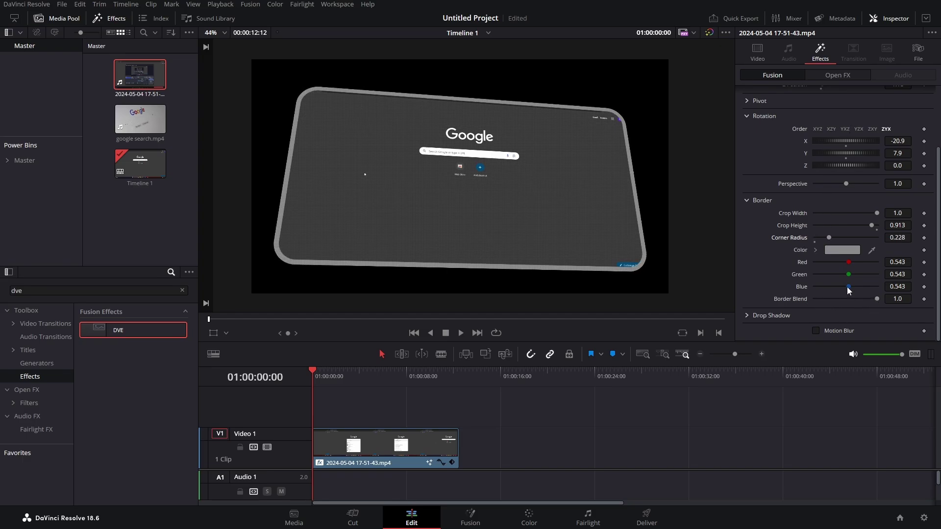
left_click_drag(875, 299, 814, 305)
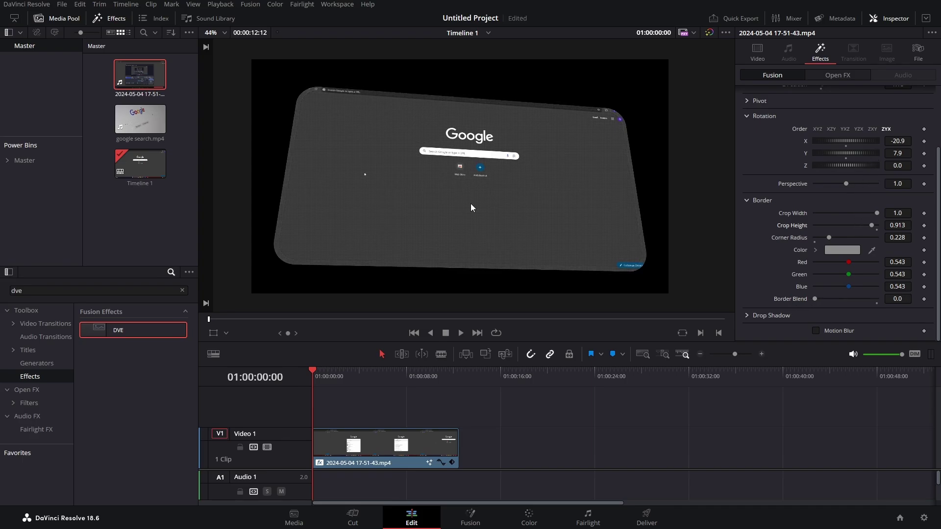
Preview the tilted rounded-corner clip, then stop and return to 01:00:00:00.
left_click(459, 334)
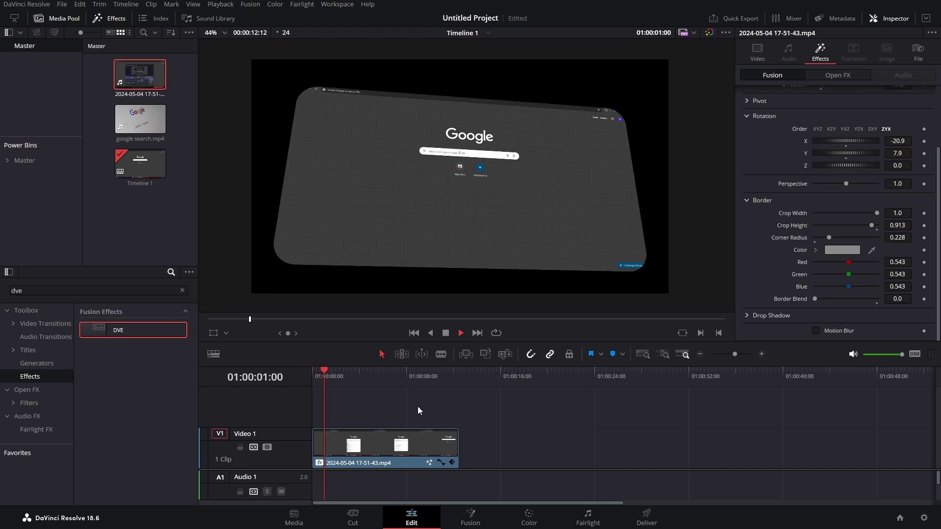
left_click(446, 333)
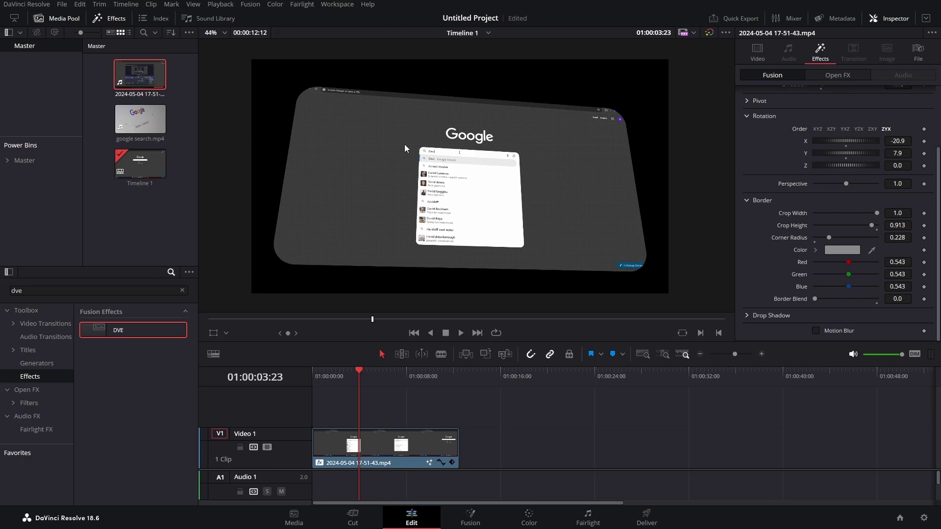
scroll(790, 131, "up", 3)
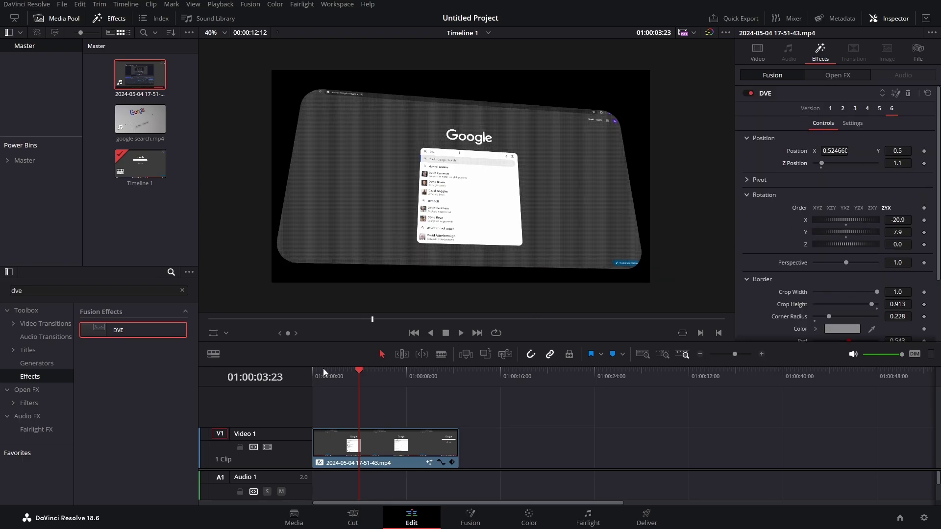
left_click_drag(323, 368, 285, 364)
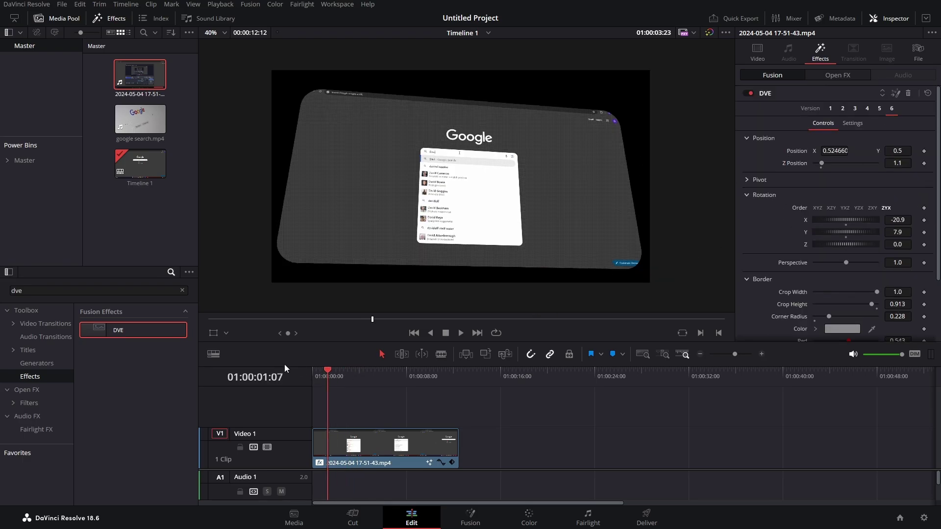
Keyframe Z Position from 1.1 at the start to 0.54 about 1.5 seconds in, plus a Position keyframe.
left_click(924, 164)
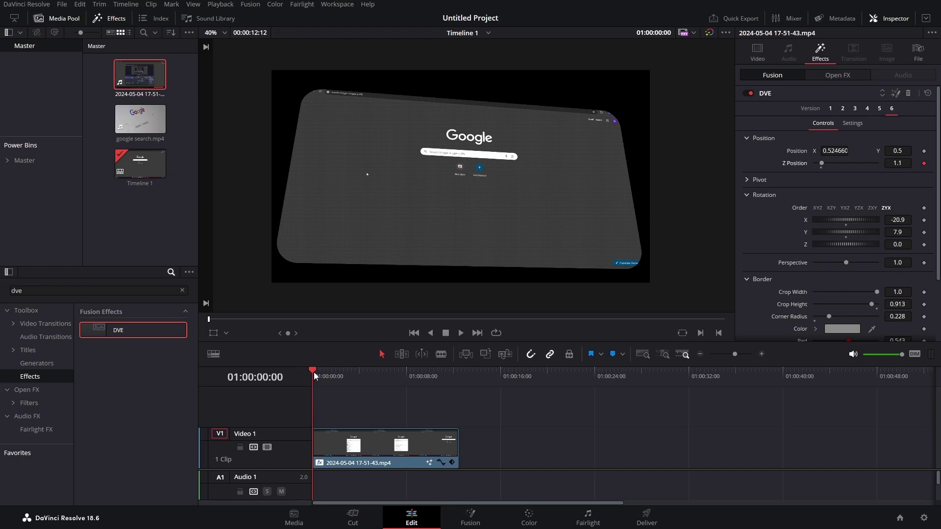
left_click_drag(320, 372, 329, 374)
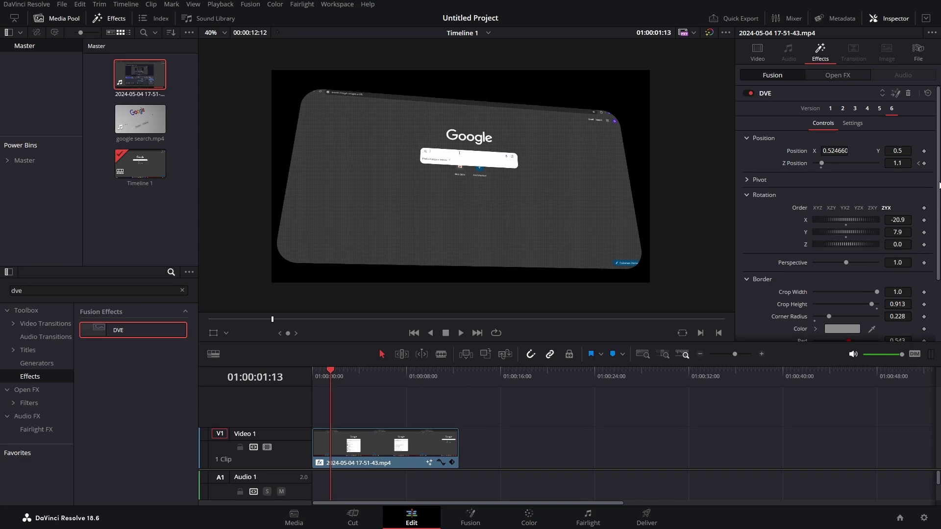
left_click(924, 164)
left_click_drag(901, 164, 870, 164)
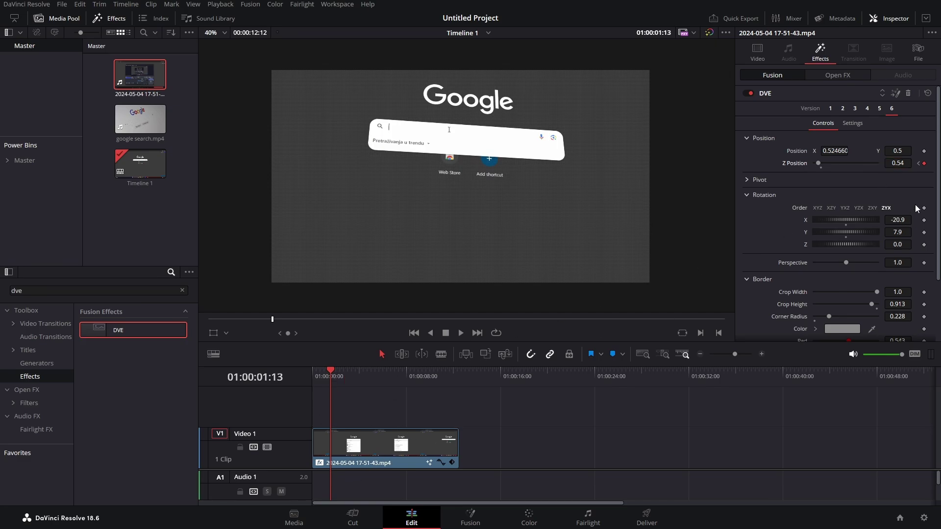
left_click(924, 152)
Lower Position Y to 0.408 at the second keyframe and preview the zoom.
left_click_drag(328, 371, 312, 373)
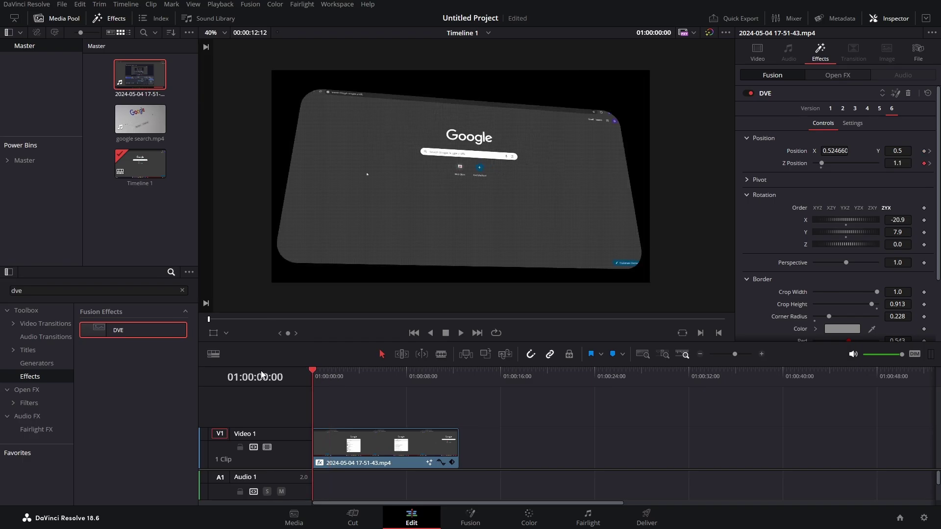
left_click(929, 152)
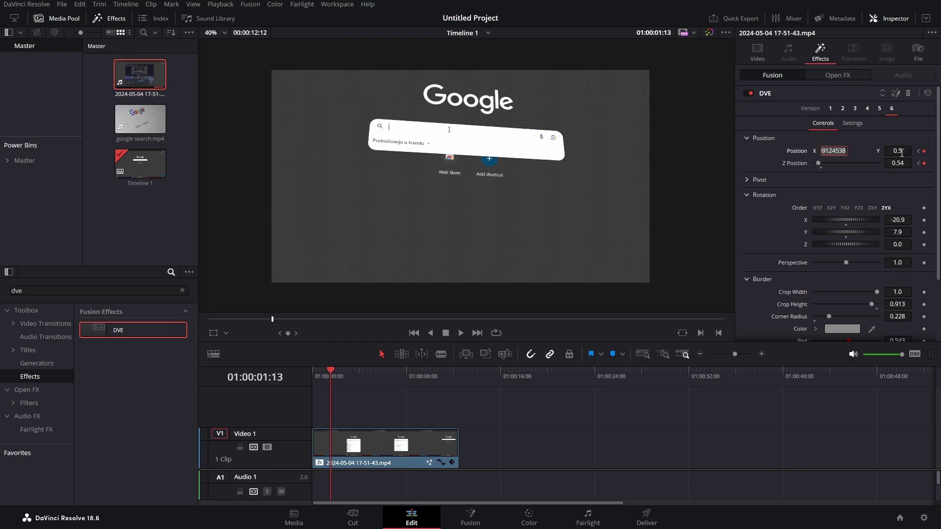
mouse_move(898, 151)
left_mouse_down()
mouse_move(871, 151)
mouse_move(879, 150)
left_mouse_up()
left_click(459, 333)
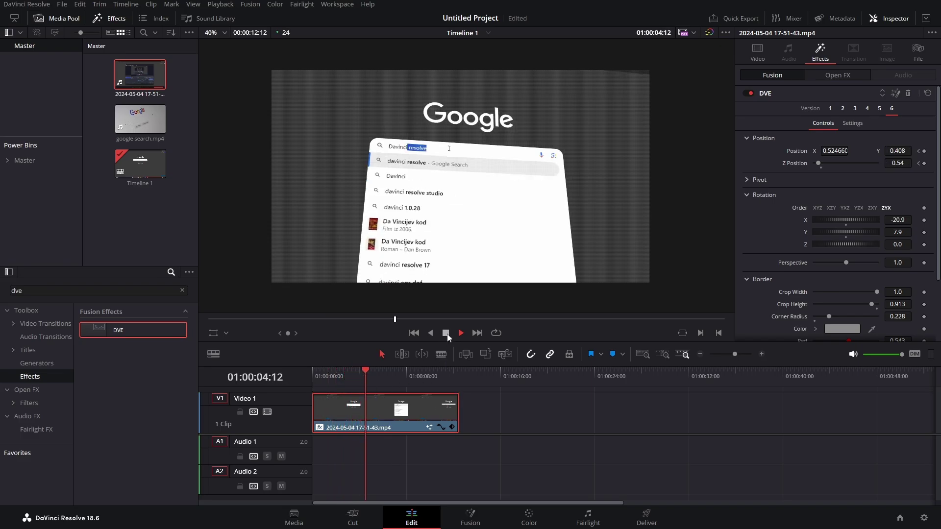
key("space")
key("Home")
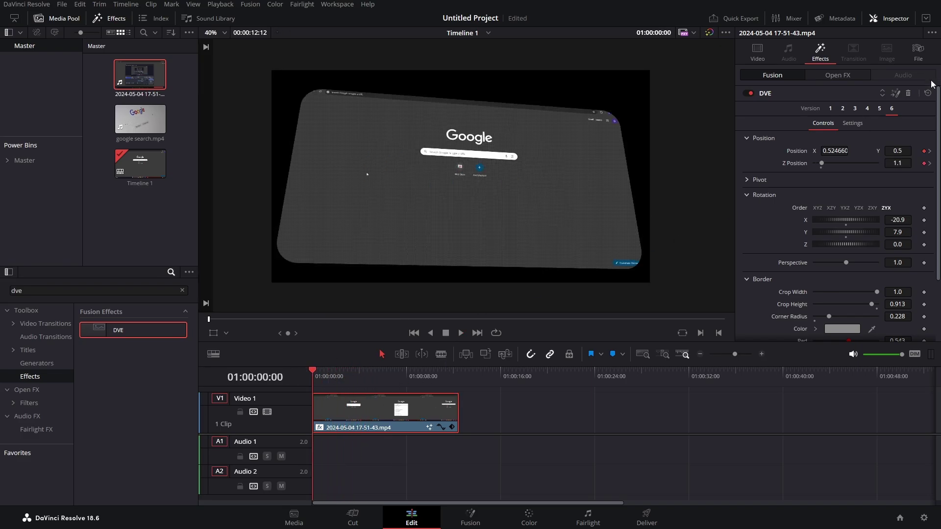
In Fusion, show the DVE node's Center and Z Move curves in the Spline editor.
left_click(895, 95)
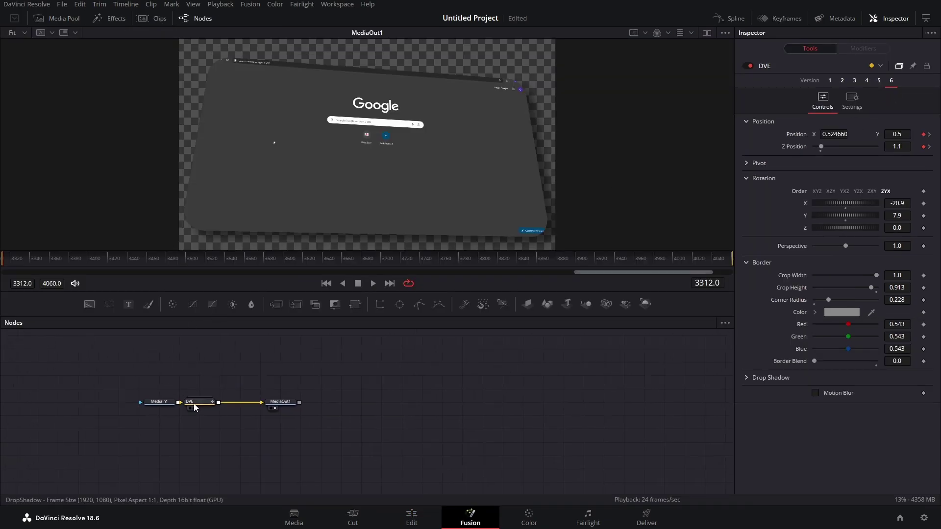
left_click(201, 402)
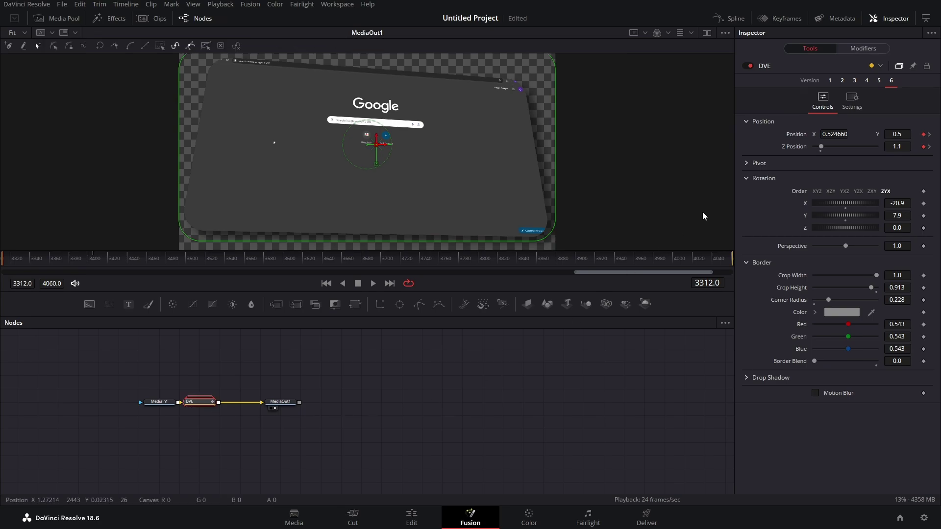
left_click(729, 18)
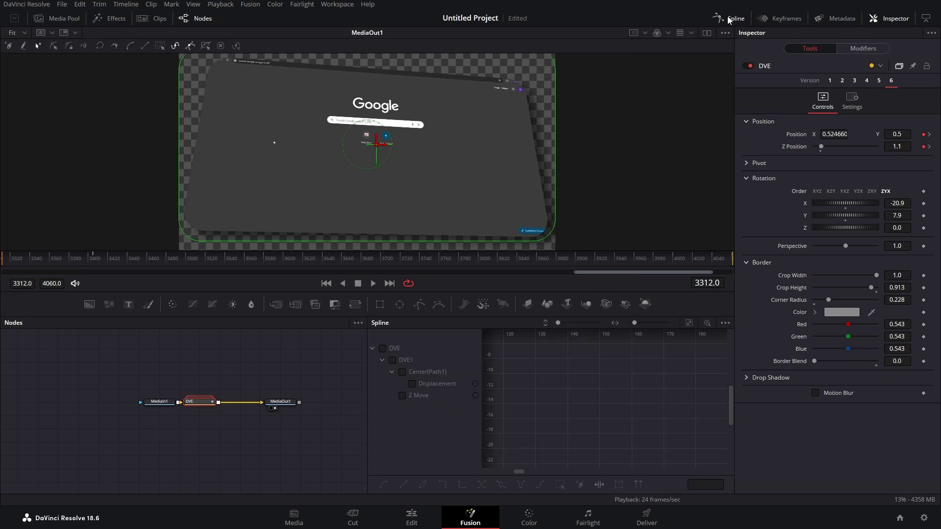
left_click(402, 373)
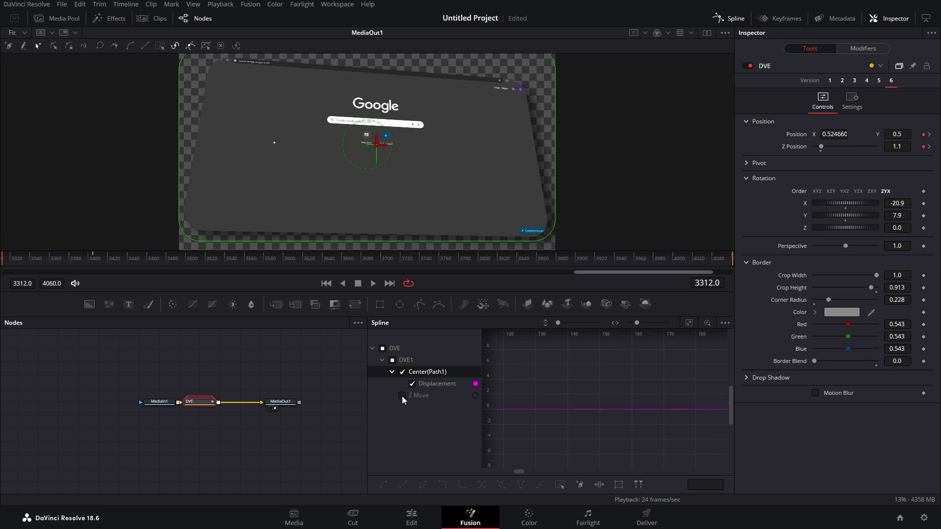
left_click(402, 395)
left_click(689, 324)
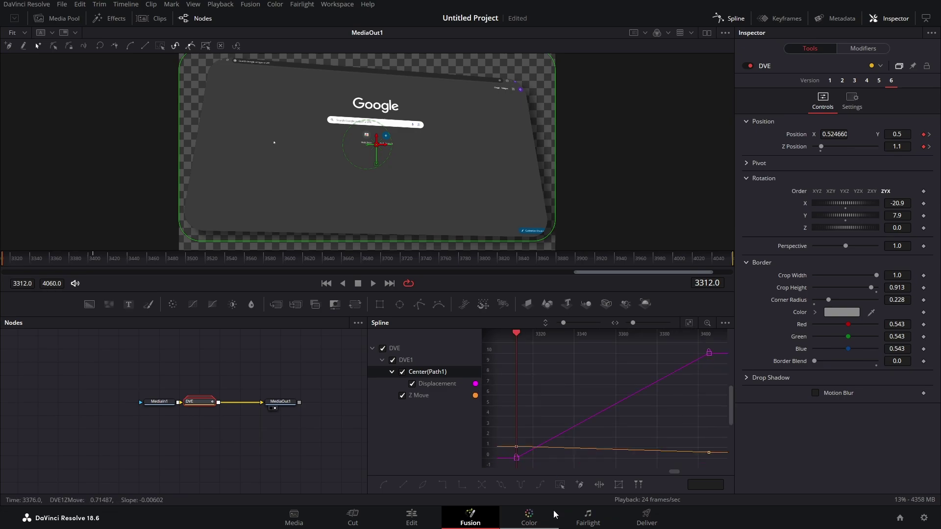
Smooth all the Center and Z Move keyframes with S and preview the eased motion.
left_click(559, 485)
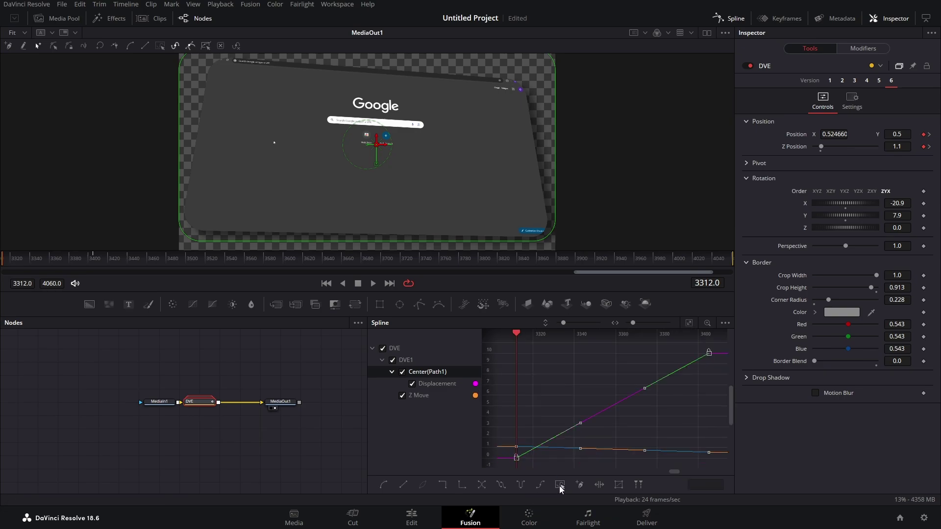
key("s")
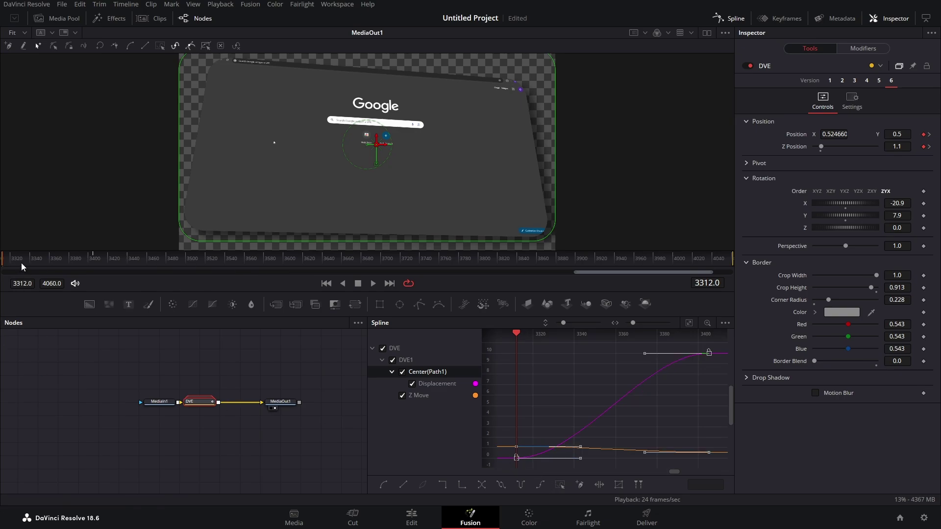
left_click(1, 262)
left_click(373, 285)
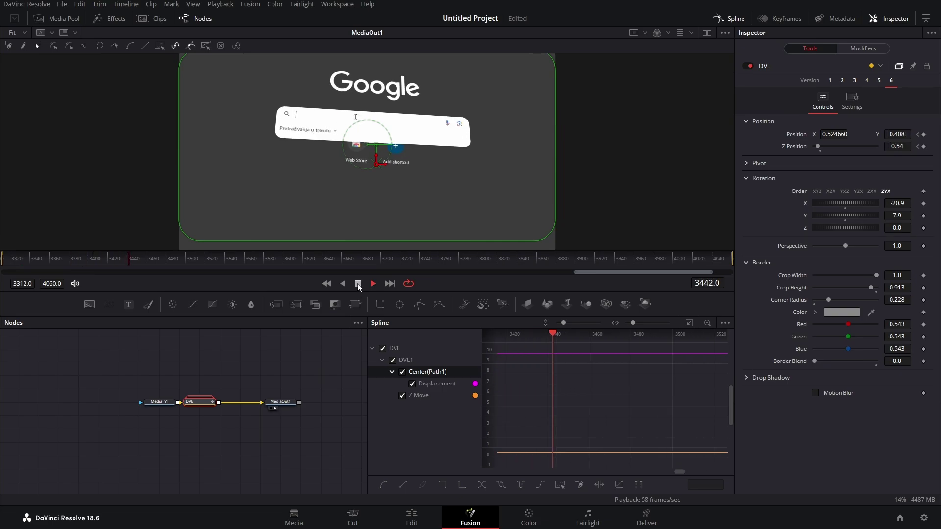
left_click(358, 283)
Return to the Edit page, enlarge the viewer, and play the clip through to its end.
left_click(412, 514)
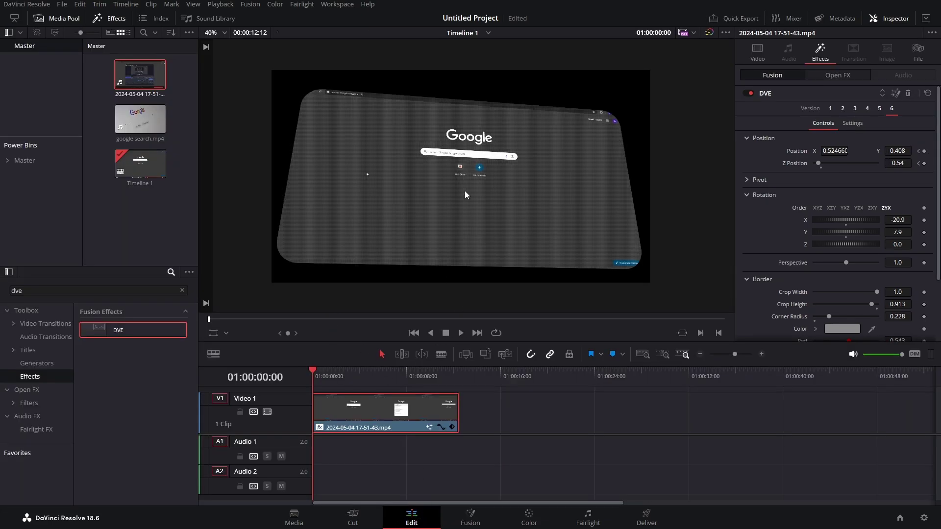
left_click_drag(484, 342, 483, 386)
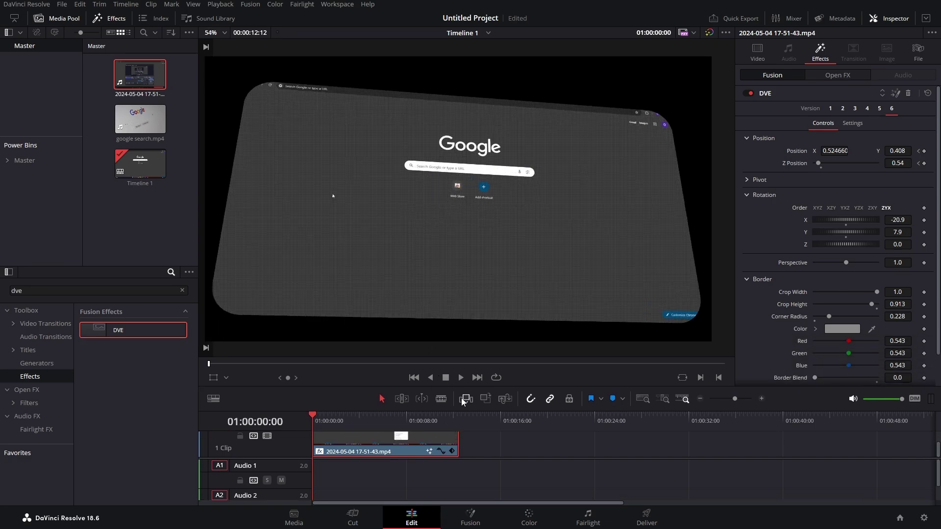
left_click(464, 377)
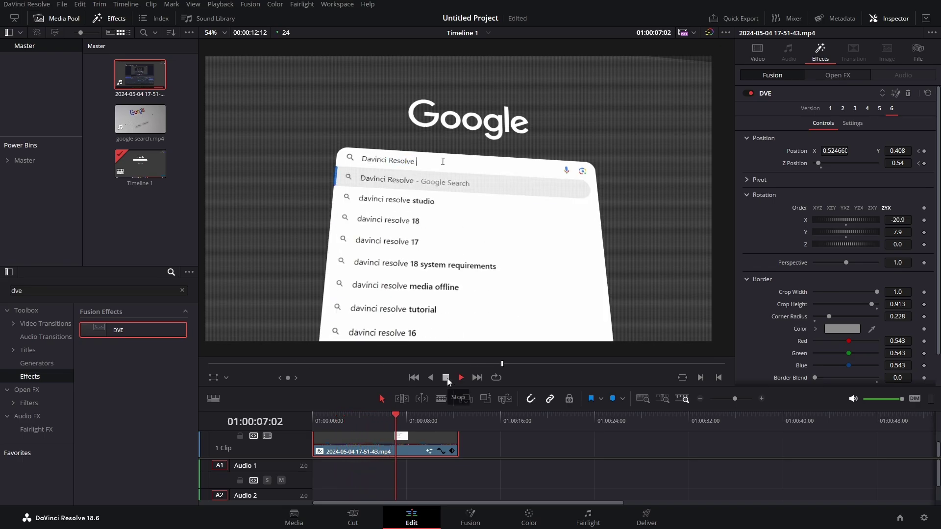
left_click(478, 378)
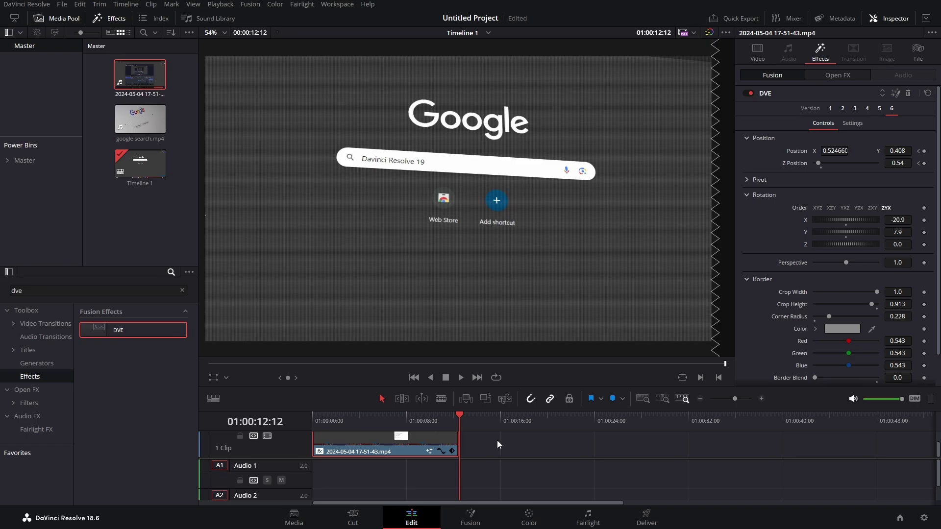